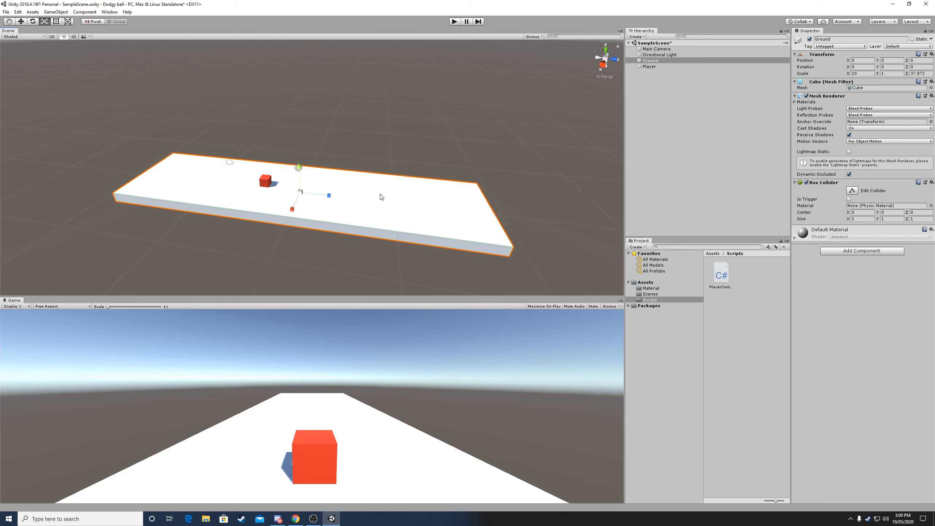
- Move the ground platform forward along its length so the player cube sits near its starting end
{"action": "key", "text": "w"}
{"action": "left_click_drag", "start_coordinate": [328, 196], "coordinate": [455, 217]}
{"action": "left_click_drag", "start_coordinate": [491, 186], "coordinate": [433, 294], "text": "alt"}
{"action": "left_click_drag", "start_coordinate": [419, 200], "coordinate": [447, 226], "text": "alt"}
{"action": "left_click", "coordinate": [389, 146]}
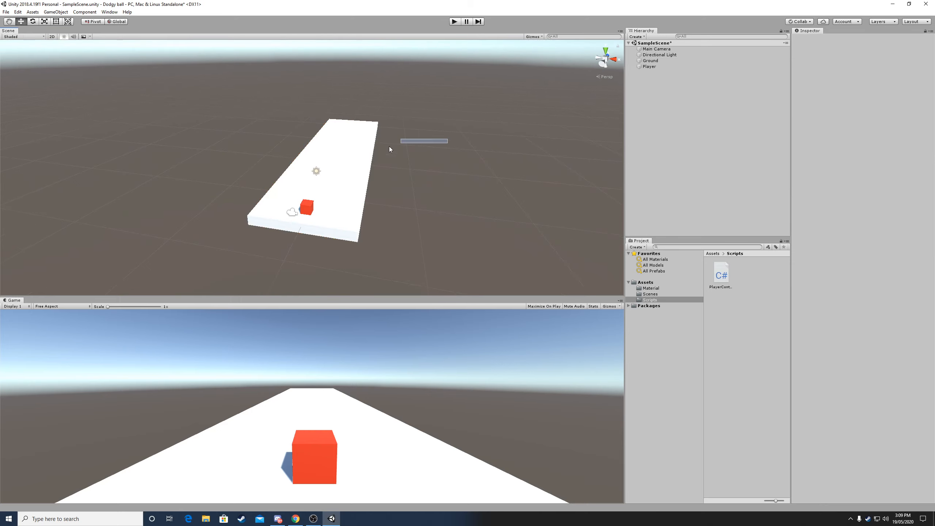
- Examine the player cube up close and its placement on the ground platform from several angles
{"action": "left_click_drag", "start_coordinate": [419, 156], "coordinate": [485, 166], "text": "alt"}
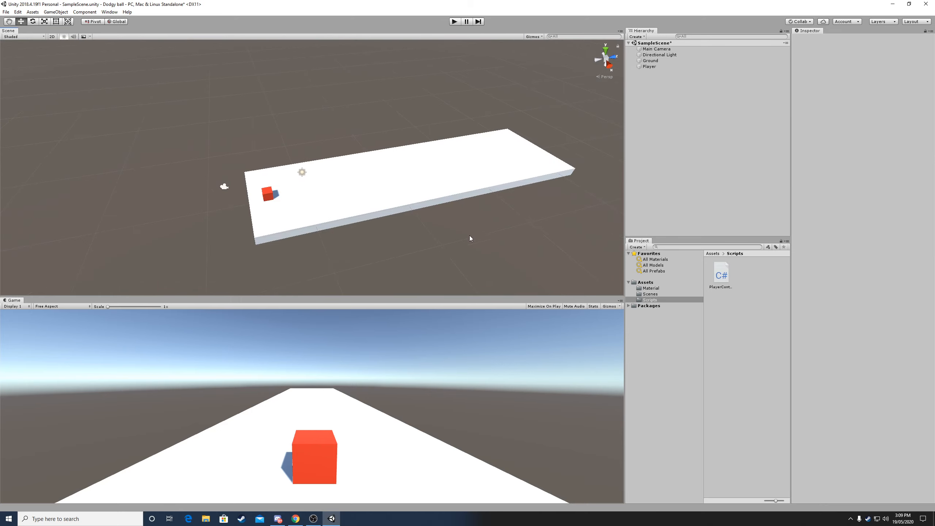
{"action": "key", "text": "alt"}
{"action": "left_click_drag", "start_coordinate": [388, 186], "coordinate": [369, 156], "text": "alt"}
{"action": "left_click", "coordinate": [649, 67]}
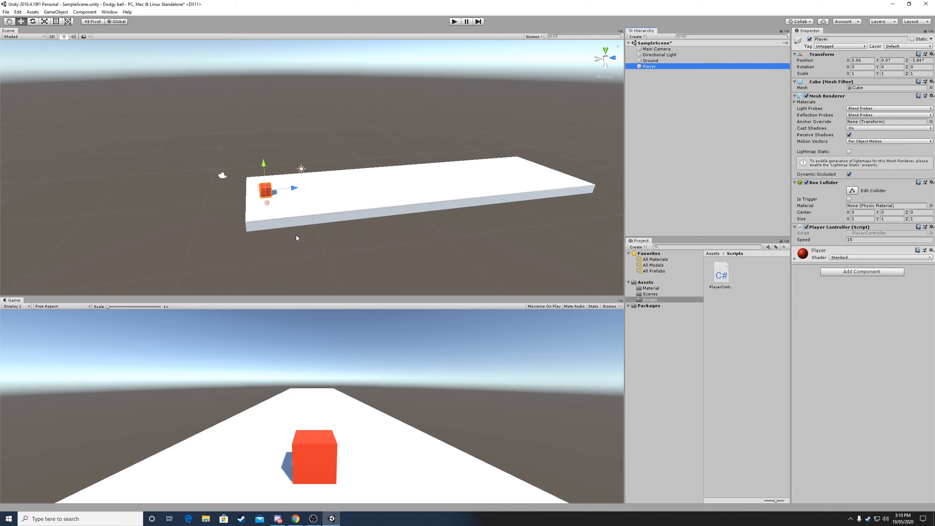
{"action": "key", "text": "f"}
{"action": "key", "text": "alt"}
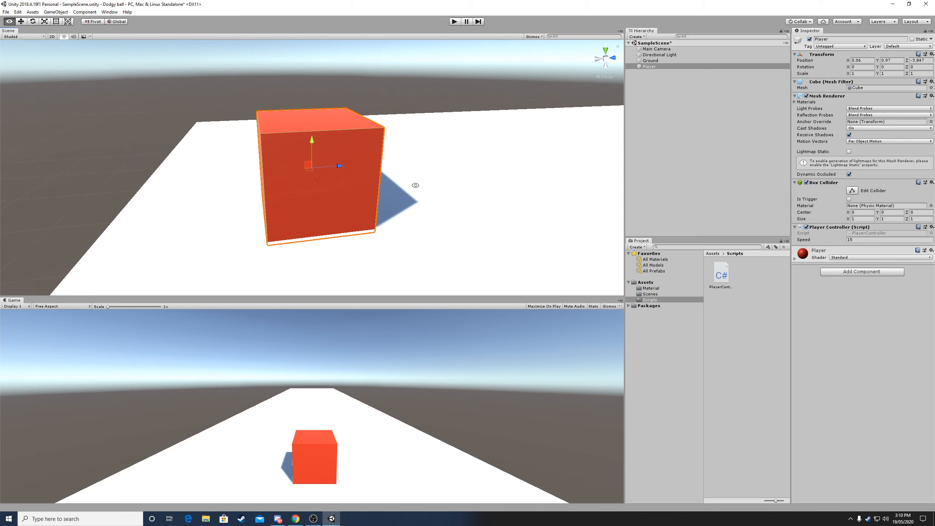
{"action": "left_click_drag", "start_coordinate": [465, 174], "coordinate": [604, 182], "text": "alt"}
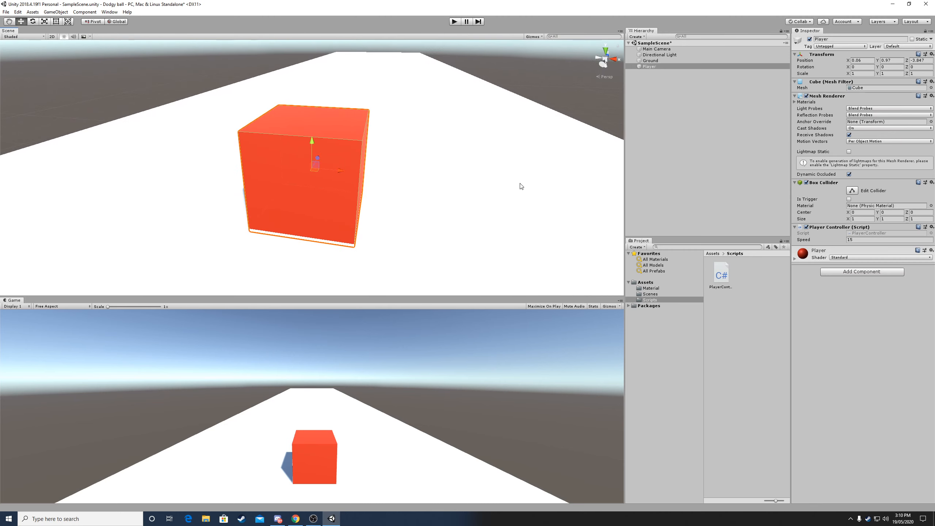
{"action": "left_click_drag", "start_coordinate": [457, 202], "coordinate": [374, 165], "text": "alt"}
{"action": "left_click_drag", "start_coordinate": [413, 189], "coordinate": [519, 219], "text": "alt"}
{"action": "left_click_drag", "start_coordinate": [495, 159], "coordinate": [470, 236], "text": "alt"}
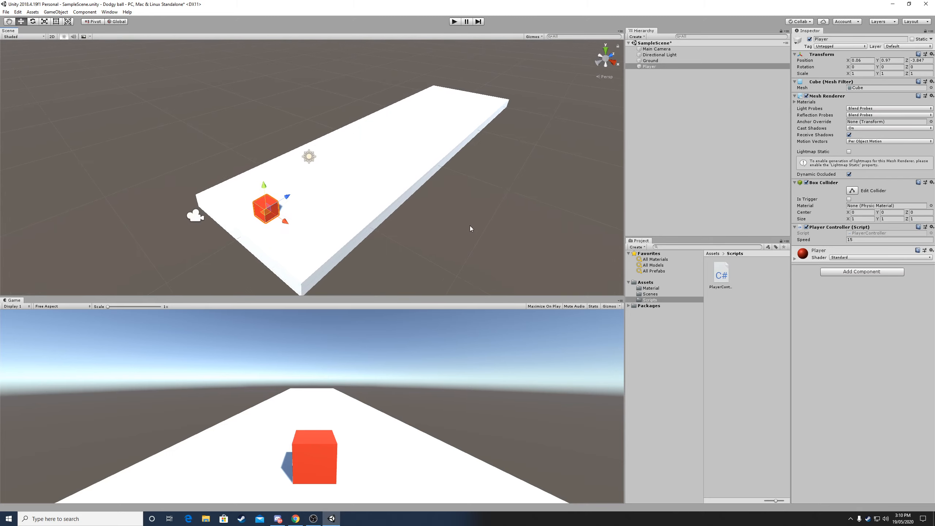
- Add a 3D sphere to the scene and reset its transform
{"action": "right_click", "coordinate": [660, 91]}
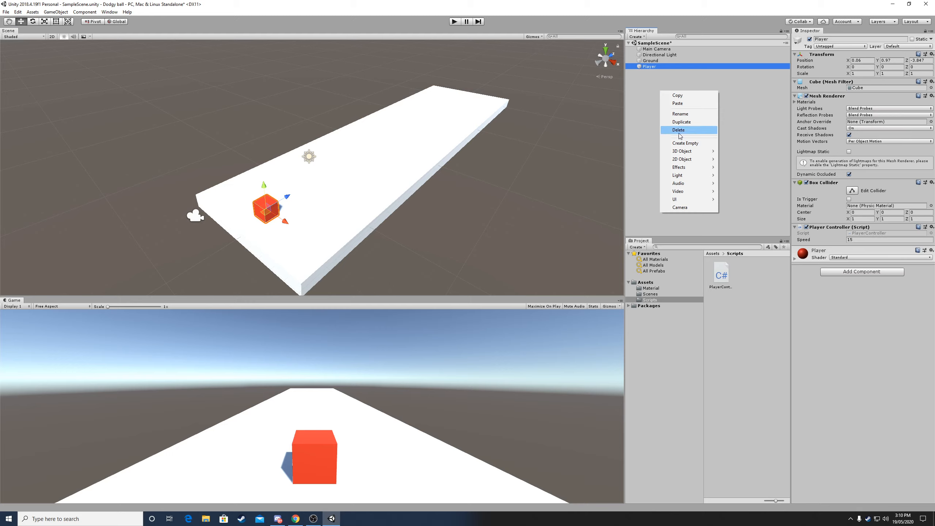
{"action": "mouse_move", "coordinate": [707, 151]}
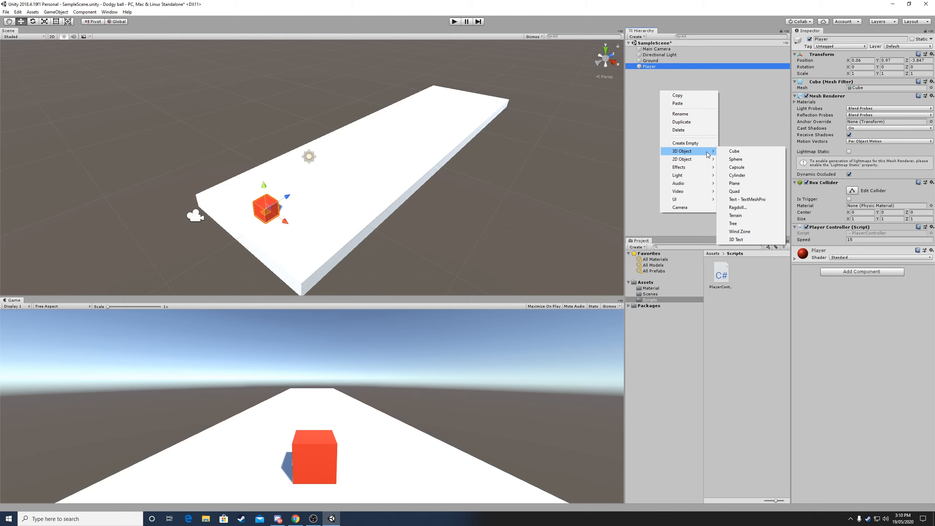
{"action": "left_click", "coordinate": [738, 159]}
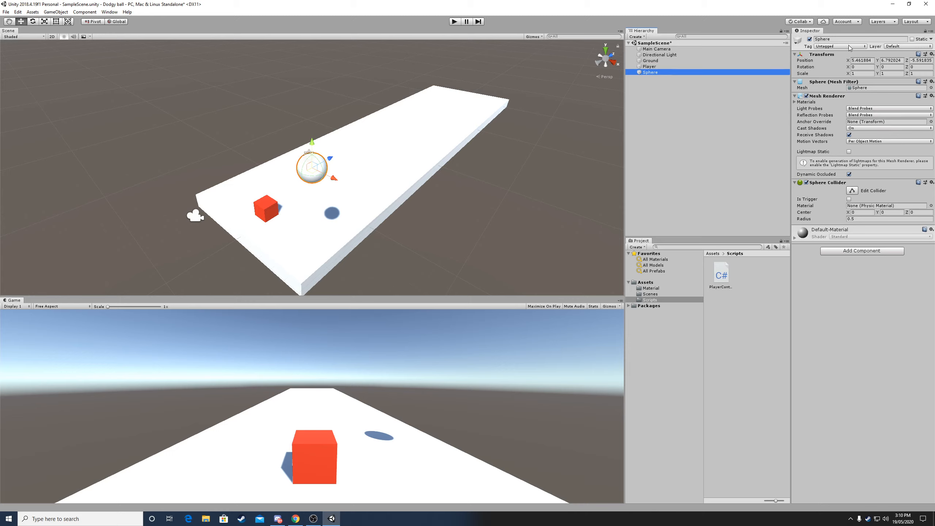
{"action": "right_click", "coordinate": [821, 54]}
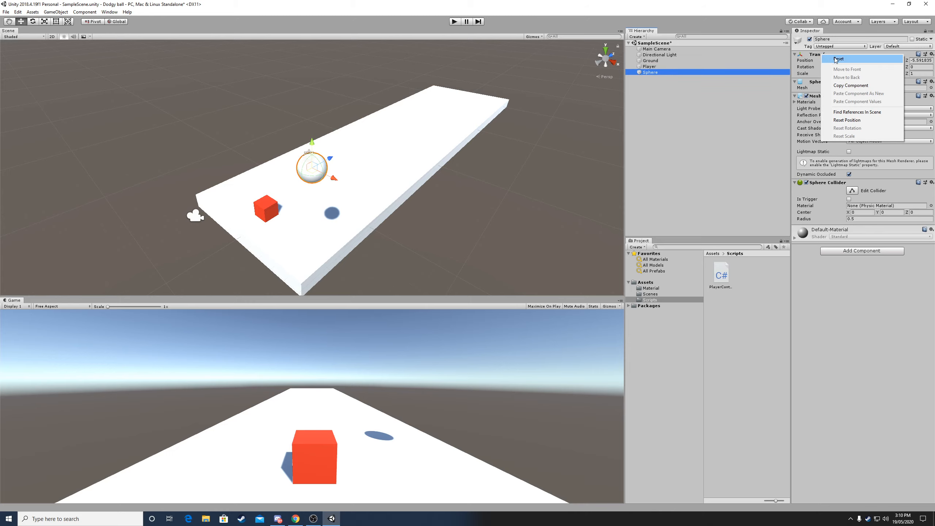
{"action": "left_click", "coordinate": [836, 60]}
- Move the sphere to about X 0.1, Y 1.2 so it sits just above the ground platform
{"action": "left_click_drag", "start_coordinate": [312, 166], "coordinate": [313, 157]}
{"action": "left_click_drag", "start_coordinate": [328, 189], "coordinate": [328, 190]}
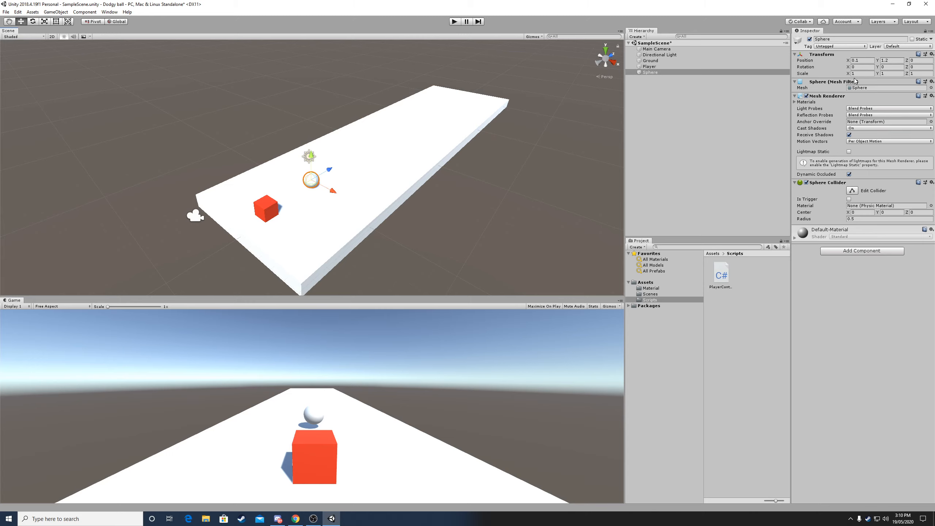
{"action": "key", "text": "f"}
{"action": "left_click_drag", "start_coordinate": [380, 150], "coordinate": [267, 163], "text": "alt"}
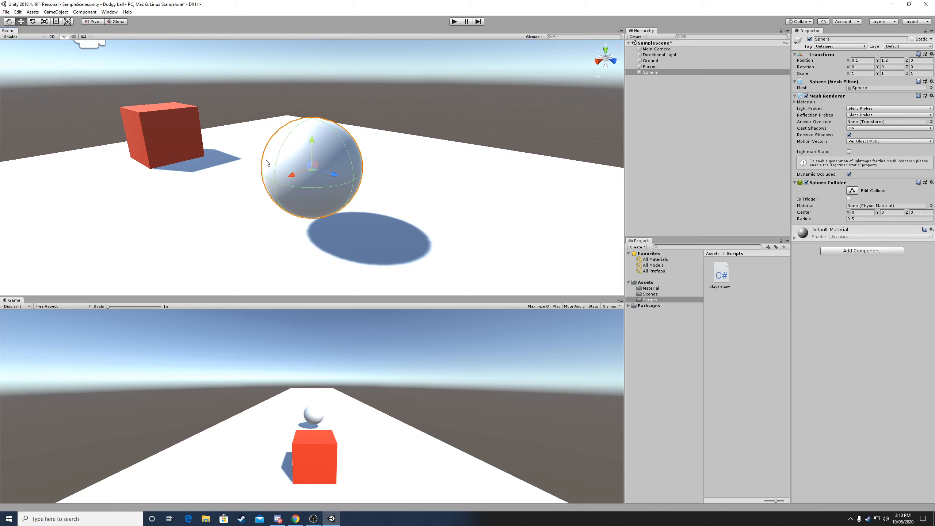
- Create a new material named Enemy in the Material folder
{"action": "left_click", "coordinate": [660, 288]}
{"action": "right_click", "coordinate": [740, 280]}
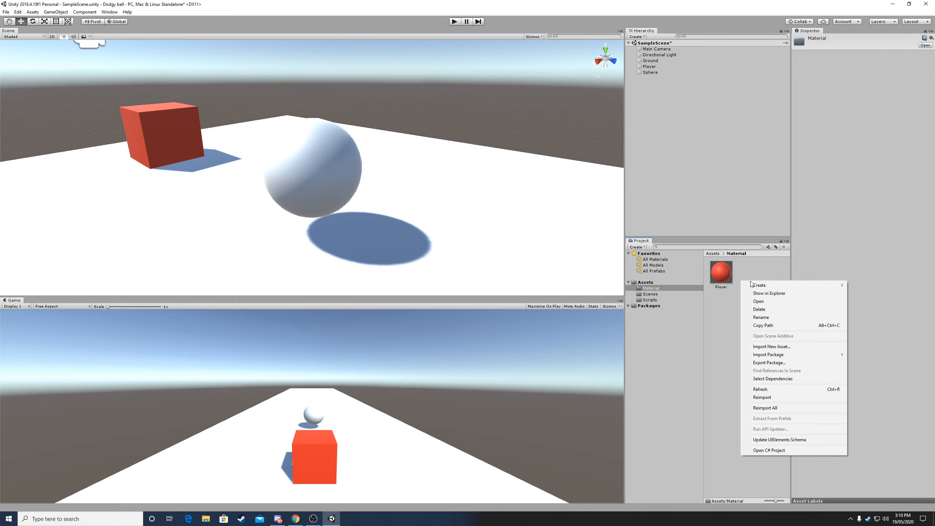
{"action": "mouse_move", "coordinate": [773, 285]}
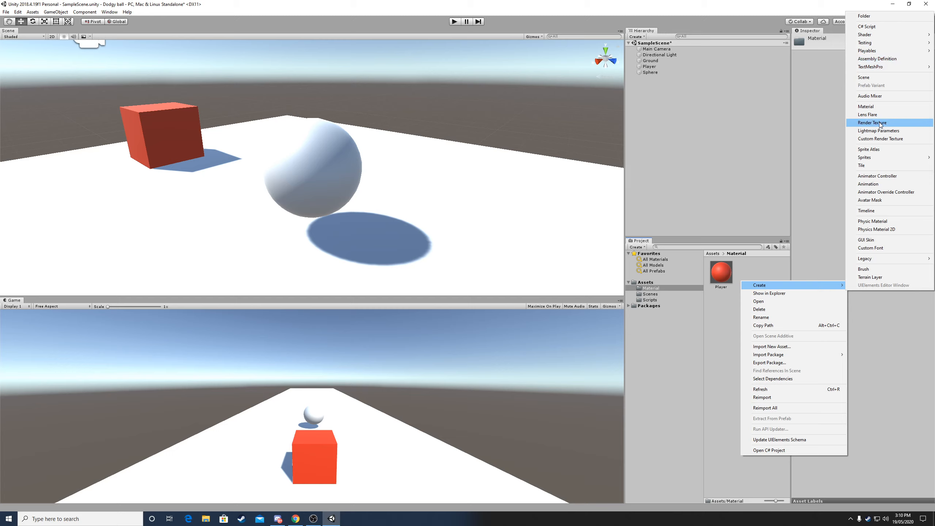
{"action": "left_click", "coordinate": [876, 107]}
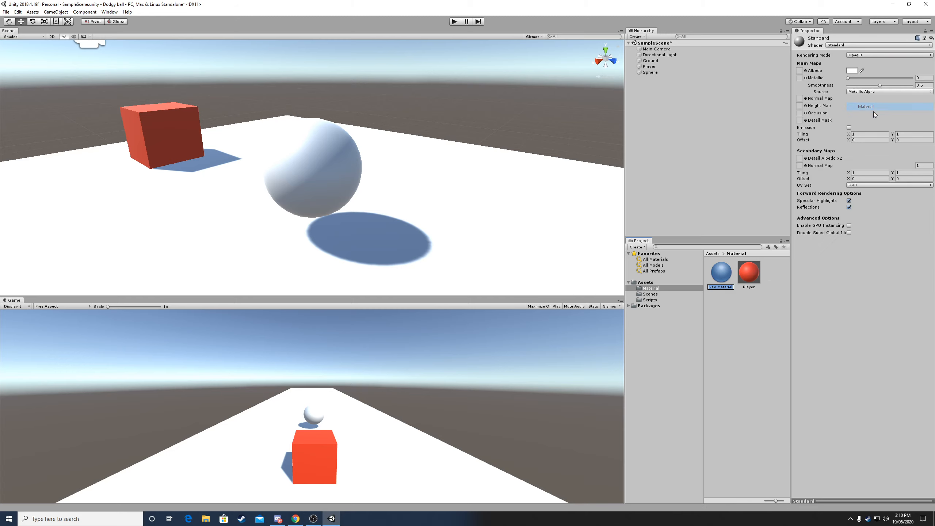
{"action": "type", "text": "Enemy"}
{"action": "key", "text": "Return"}
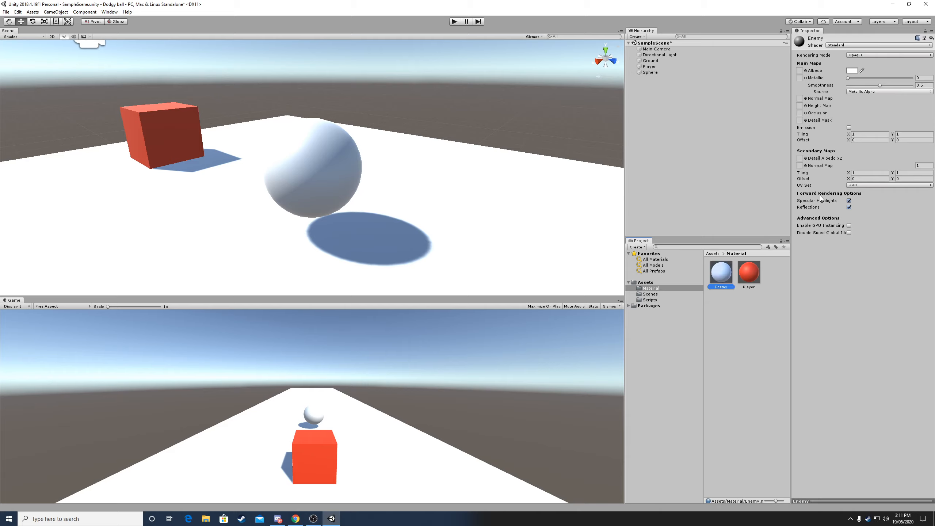
- Apply the Enemy material to the sphere and rename the sphere Enemy
{"action": "left_click_drag", "start_coordinate": [720, 273], "coordinate": [662, 77]}
{"action": "left_click", "coordinate": [654, 72]}
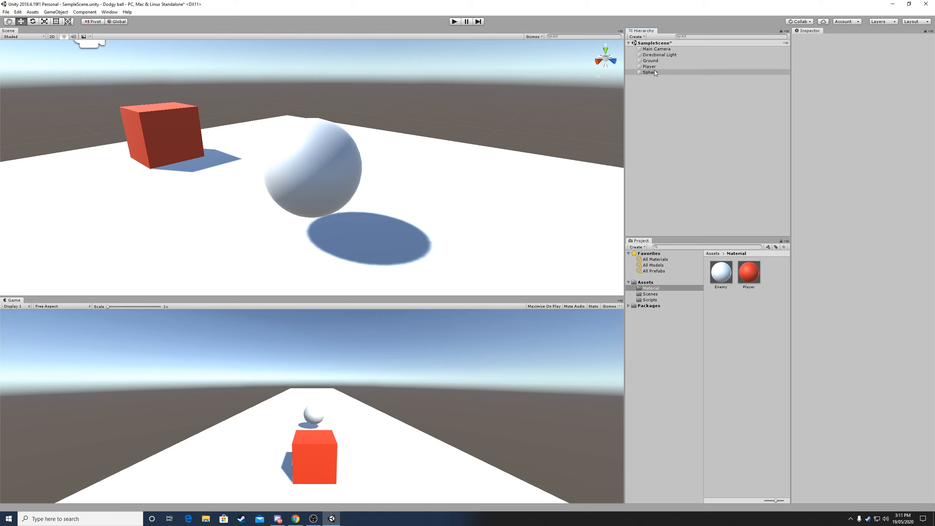
{"action": "left_click", "coordinate": [840, 39]}
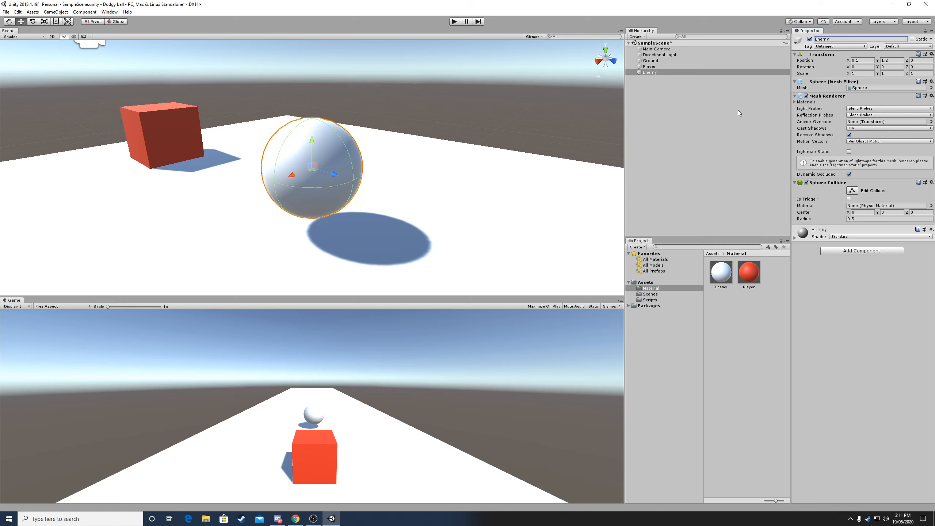
- Set the Enemy material's albedo colour to blue, hex 001FFF
{"action": "left_click", "coordinate": [720, 273]}
{"action": "left_click", "coordinate": [852, 71]}
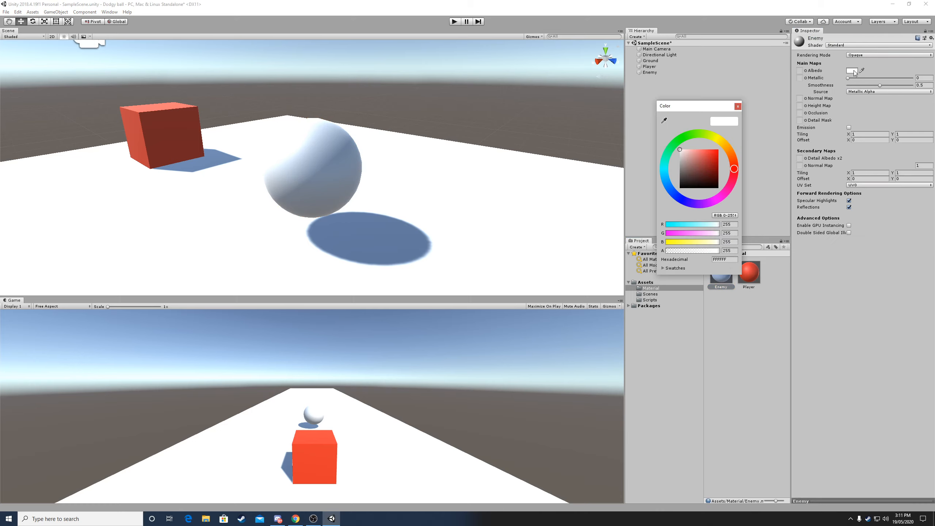
{"action": "left_click", "coordinate": [677, 196]}
{"action": "left_click_drag", "start_coordinate": [714, 159], "coordinate": [722, 149]}
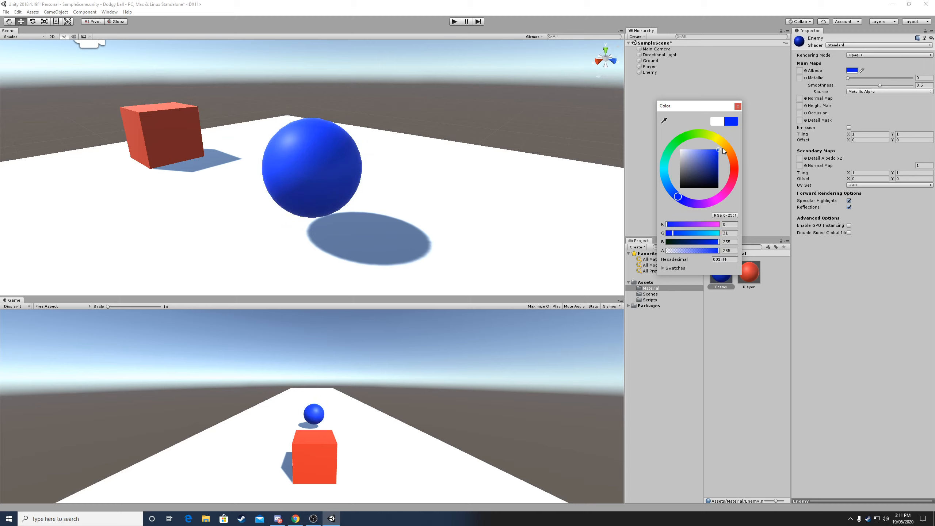
{"action": "left_click", "coordinate": [737, 107]}
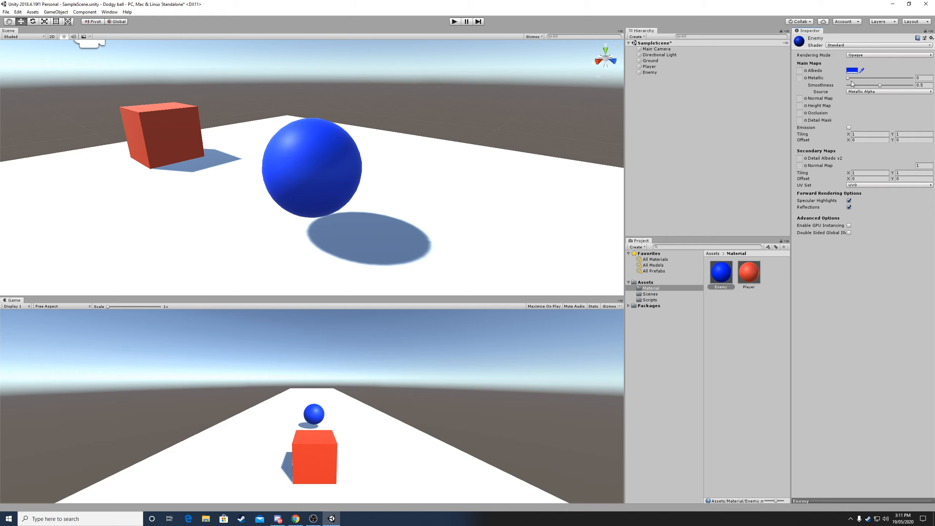
- Set the Enemy material's Metallic to about 0.5 and its Smoothness to about 0.49
{"action": "left_click_drag", "start_coordinate": [848, 80], "coordinate": [931, 79]}
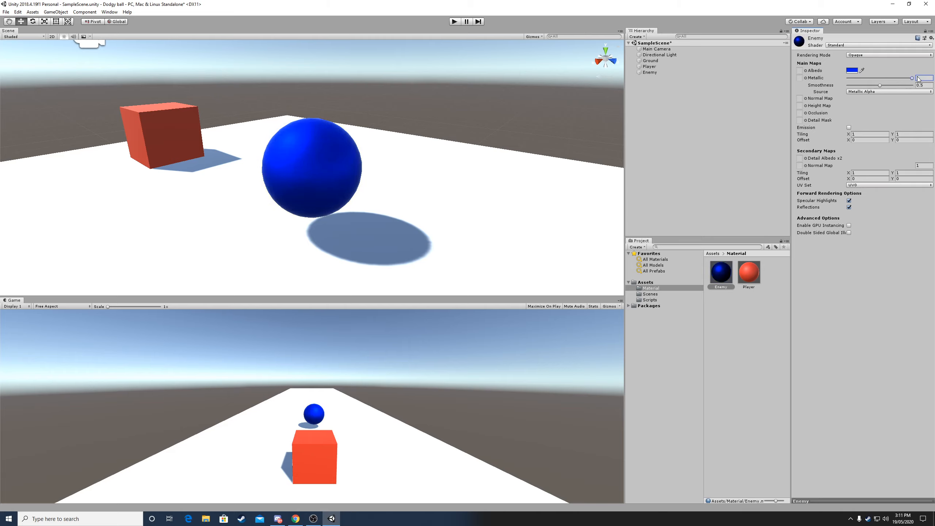
{"action": "left_click_drag", "start_coordinate": [909, 78], "coordinate": [882, 82]}
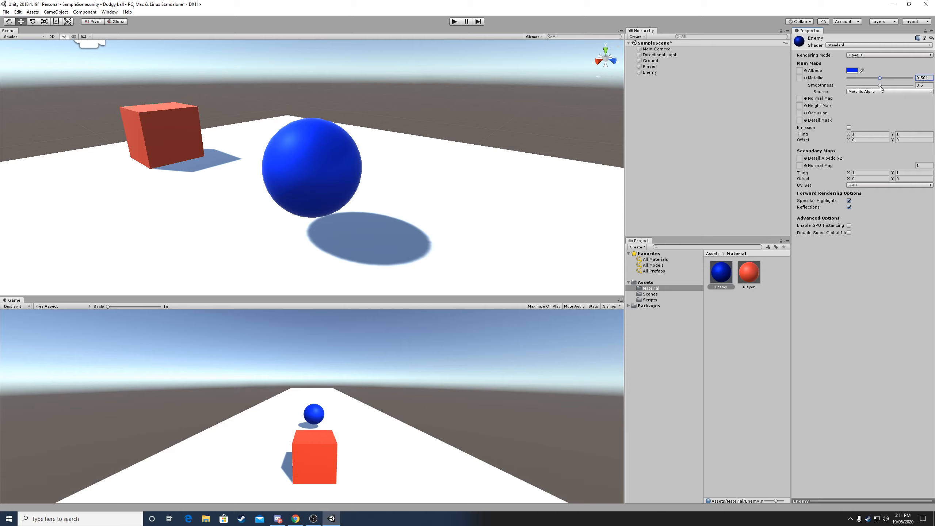
{"action": "mouse_move", "coordinate": [879, 86]}
{"action": "left_mouse_down"}
{"action": "mouse_move", "coordinate": [897, 84]}
{"action": "mouse_move", "coordinate": [869, 86]}
{"action": "mouse_move", "coordinate": [907, 81]}
{"action": "mouse_move", "coordinate": [871, 82]}
{"action": "mouse_move", "coordinate": [879, 83]}
{"action": "left_mouse_up"}
{"action": "left_click_drag", "start_coordinate": [379, 207], "coordinate": [446, 217], "text": "alt"}
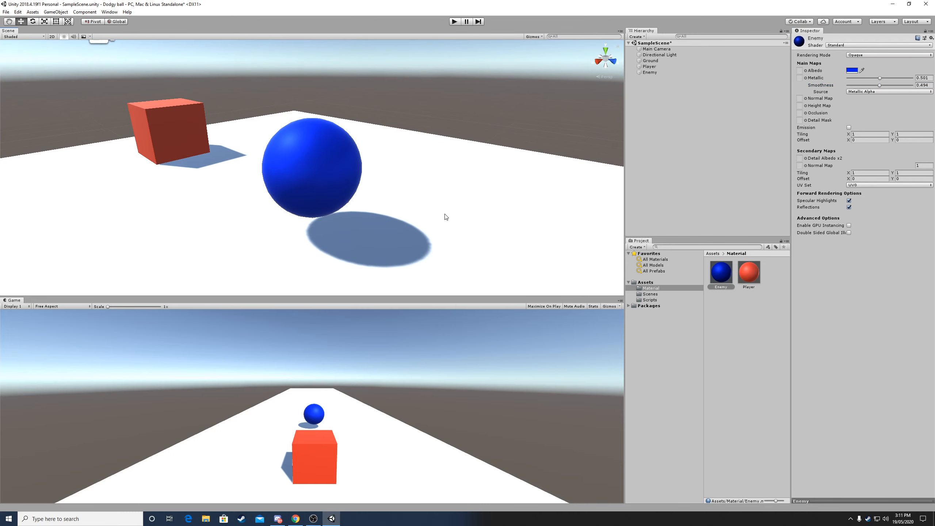
- Create a folder named Prefabs directly inside the Assets folder
{"action": "left_click", "coordinate": [649, 66]}
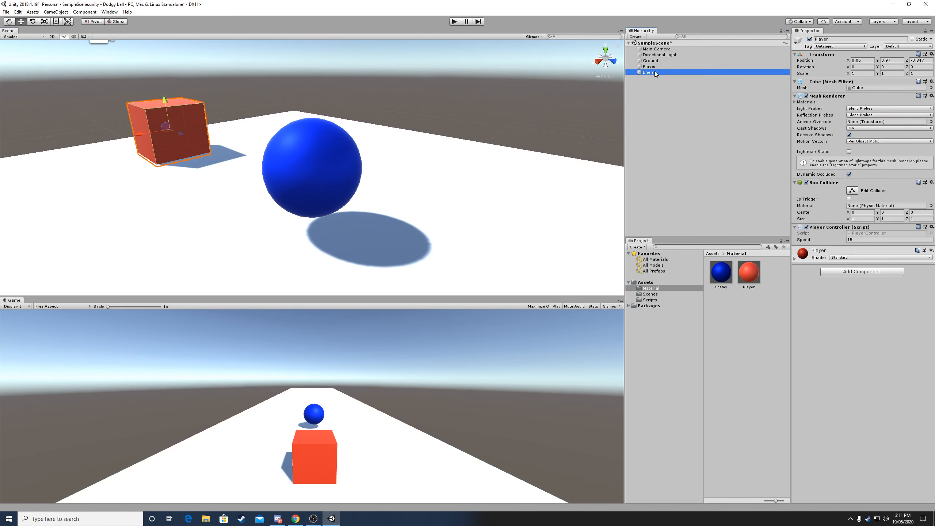
{"action": "left_click", "coordinate": [654, 72]}
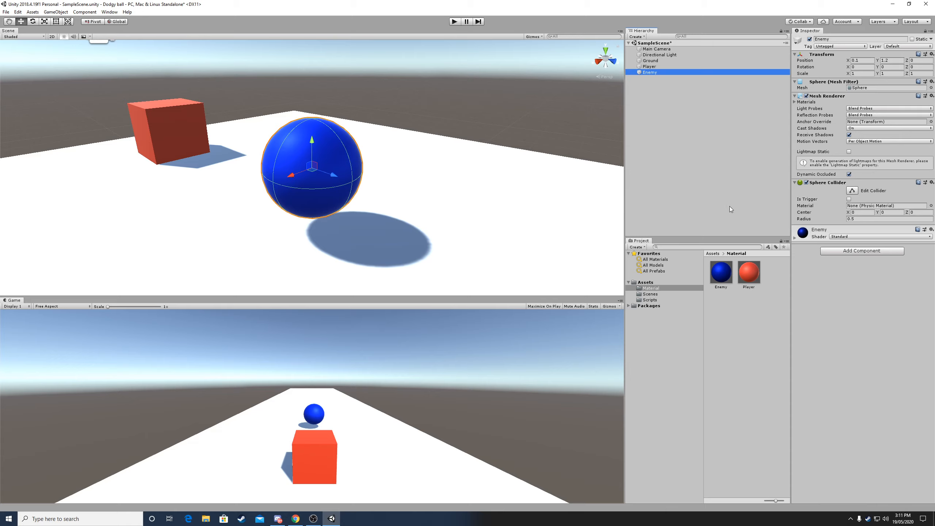
{"action": "left_click", "coordinate": [656, 282]}
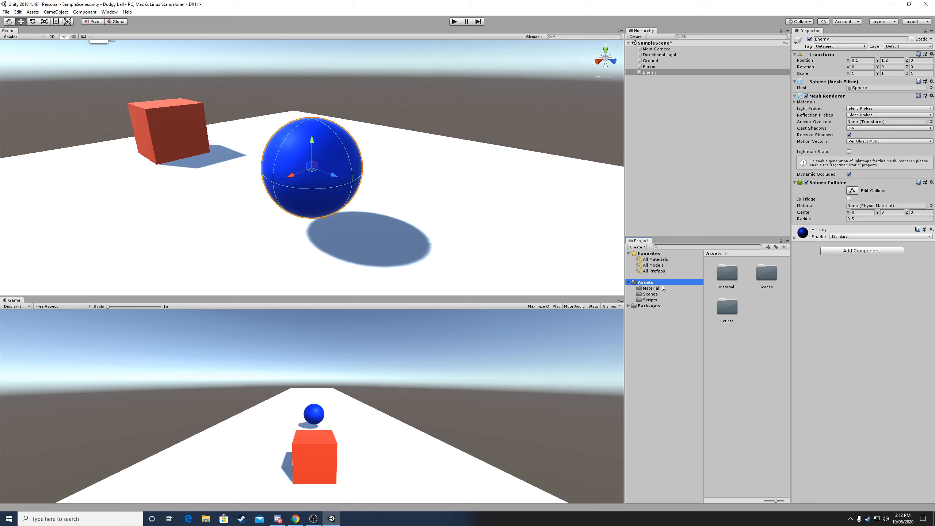
{"action": "right_click", "coordinate": [641, 285]}
{"action": "left_click", "coordinate": [644, 282]}
{"action": "right_click", "coordinate": [645, 282]}
{"action": "mouse_move", "coordinate": [674, 283]}
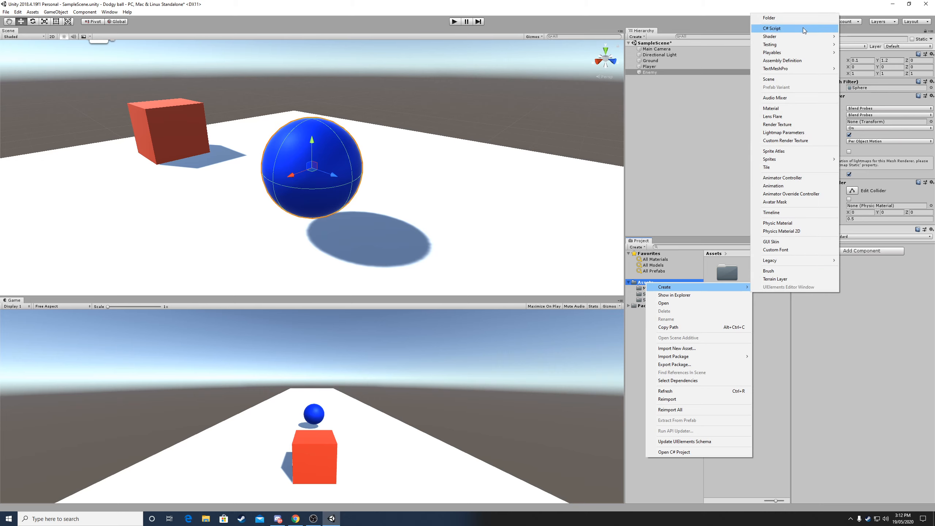
{"action": "left_click", "coordinate": [790, 19]}
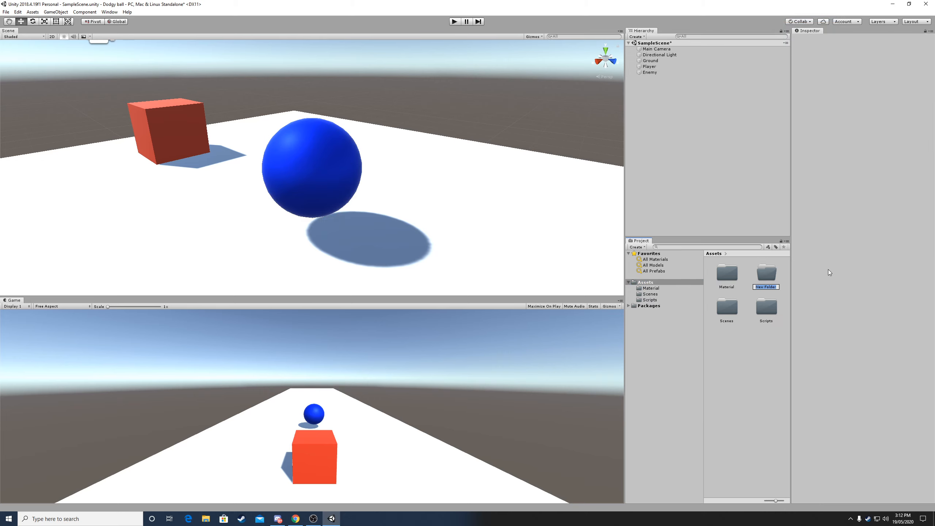
{"action": "type", "text": "Prefabs"}
{"action": "key", "text": "Return"}
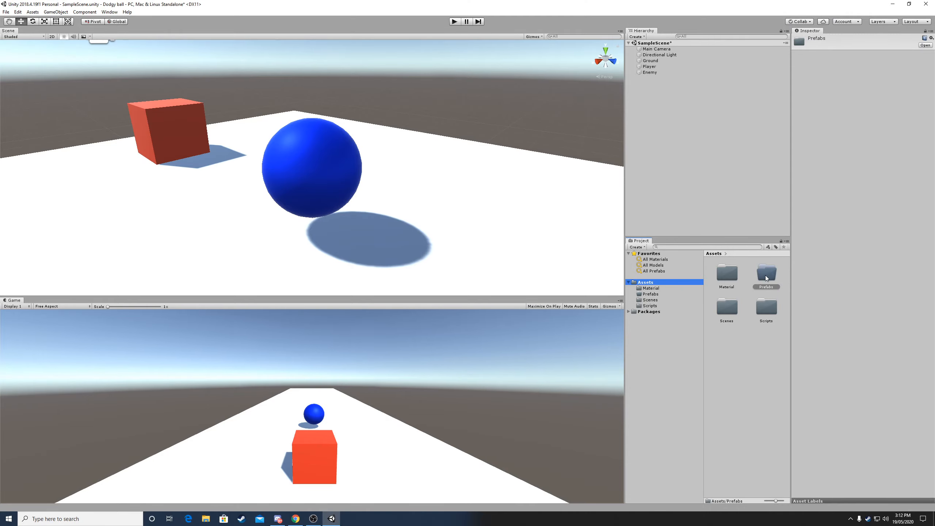
- Make a prefab of the Enemy sphere in the Prefabs folder
{"action": "double_click", "coordinate": [766, 277]}
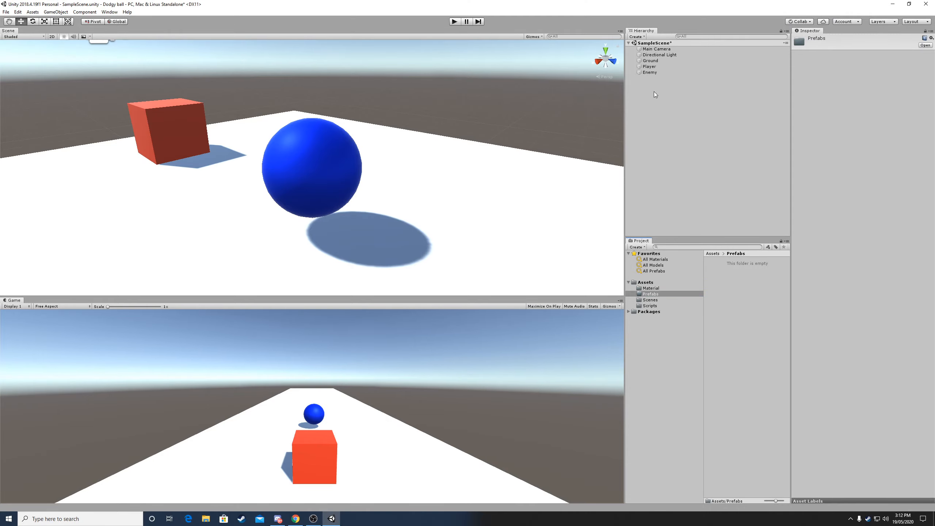
{"action": "left_click_drag", "start_coordinate": [654, 72], "coordinate": [727, 290]}
{"action": "scroll", "coordinate": [564, 205], "scroll_direction": "down", "scroll_amount": 20}
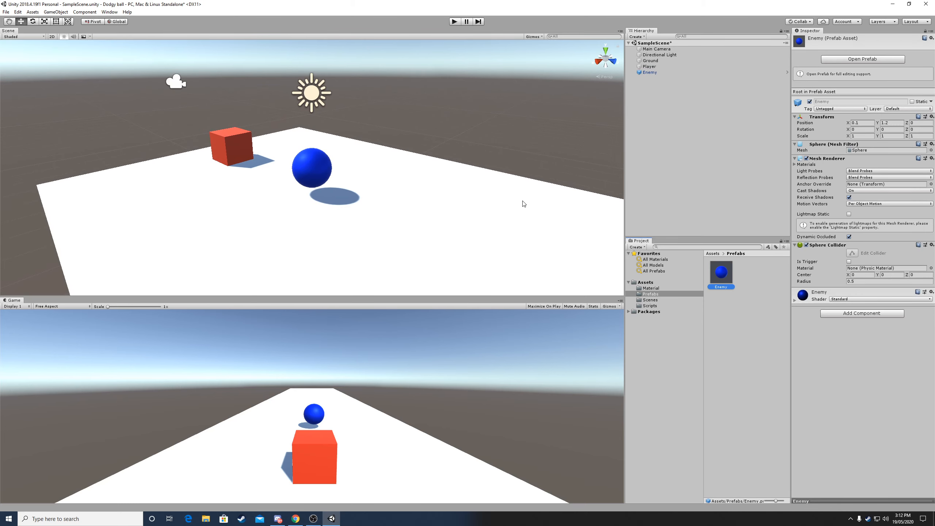
- Place four instances of the Enemy prefab on the ground platform around the original sphere
{"action": "left_click_drag", "start_coordinate": [442, 213], "coordinate": [572, 223], "text": "alt"}
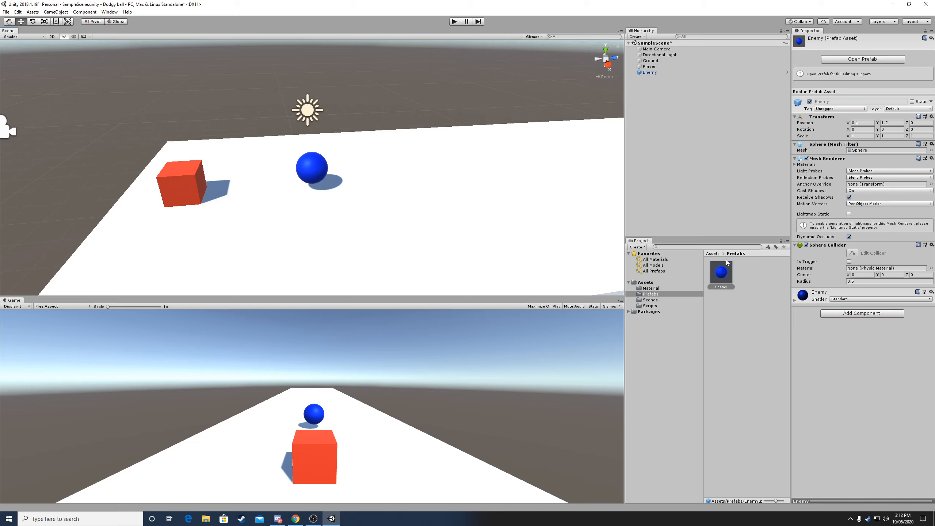
{"action": "left_click_drag", "start_coordinate": [720, 275], "coordinate": [461, 191]}
{"action": "left_click", "coordinate": [650, 207]}
{"action": "left_click_drag", "start_coordinate": [731, 263], "coordinate": [378, 147]}
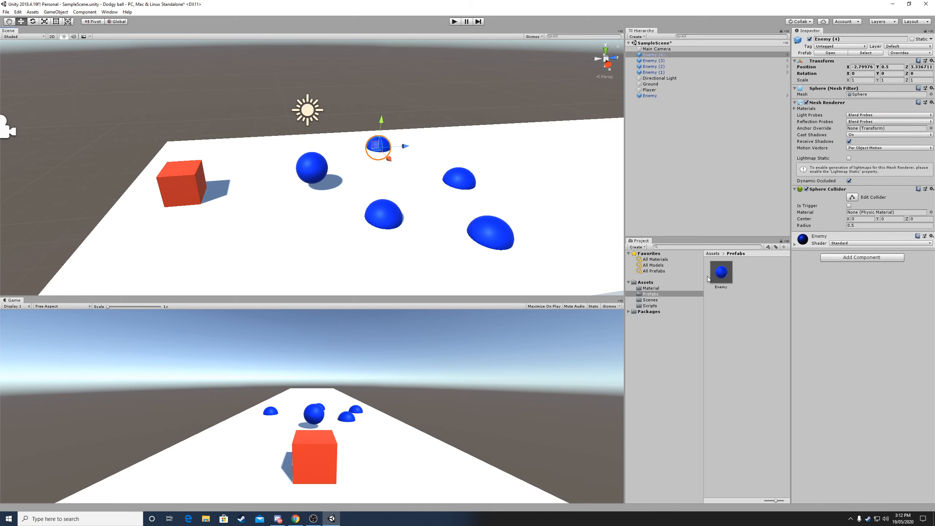
{"action": "left_click", "coordinate": [653, 56]}
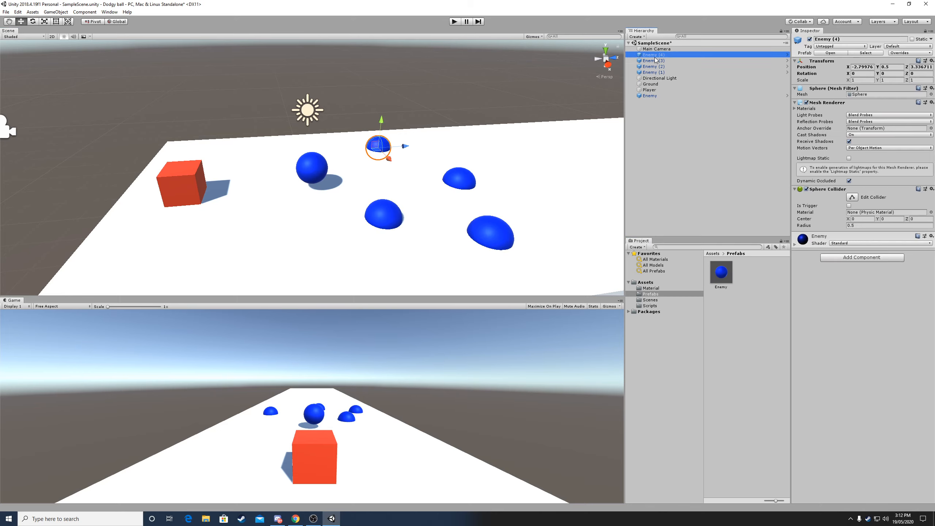
- Delete the four extra Enemy instances and move the original Enemy sphere along Z to about 2.15, farther from the red cube
{"action": "left_click", "coordinate": [659, 72], "text": "shift"}
{"action": "key", "text": "Delete"}
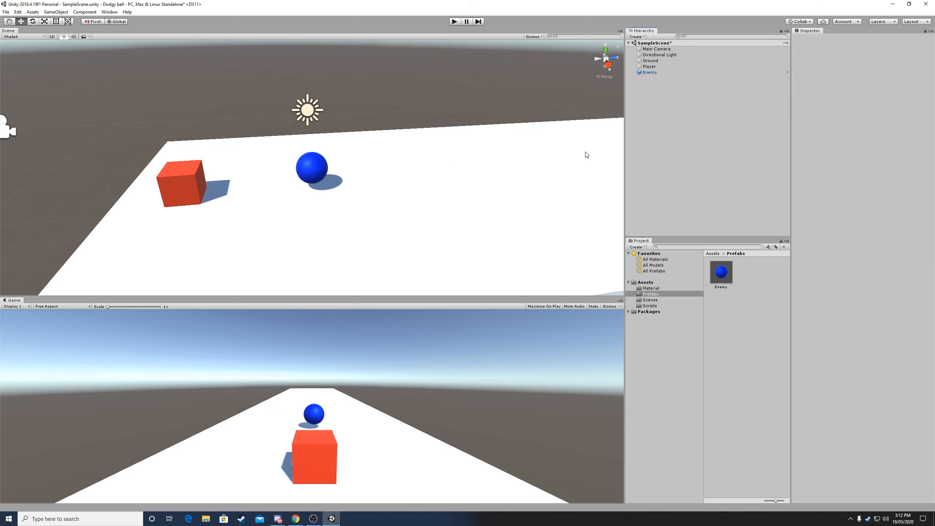
{"action": "left_click", "coordinate": [325, 178]}
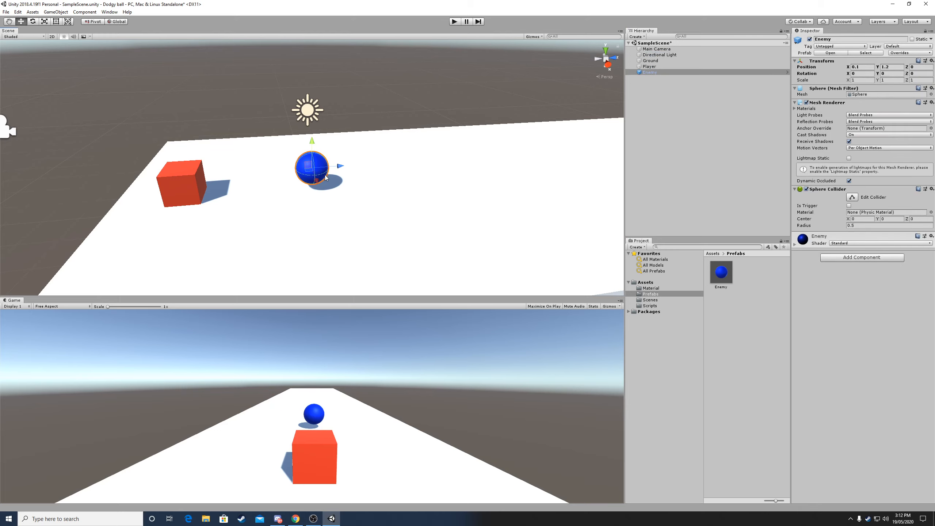
{"action": "left_click_drag", "start_coordinate": [332, 170], "coordinate": [398, 165]}
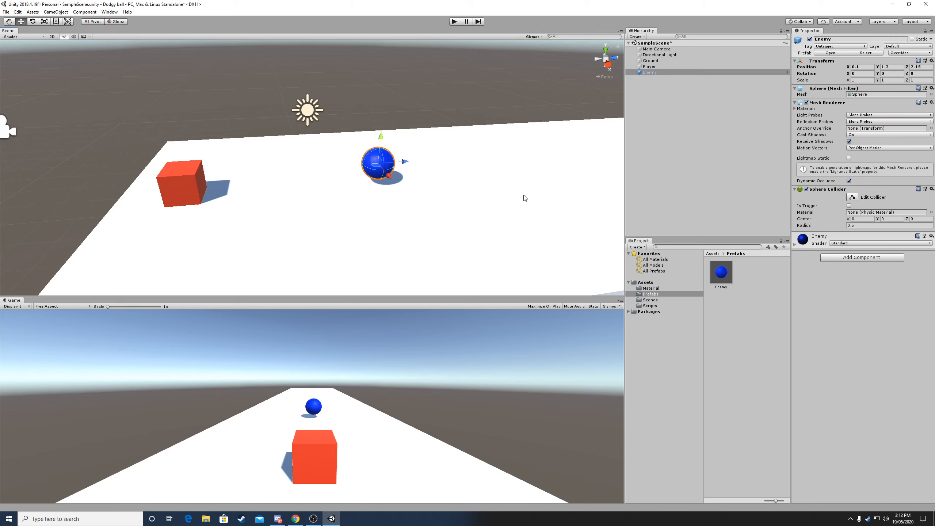
- Make a prefab of the Player cube in the Prefabs folder and select the Enemy sphere in the scene
{"action": "left_click", "coordinate": [726, 274]}
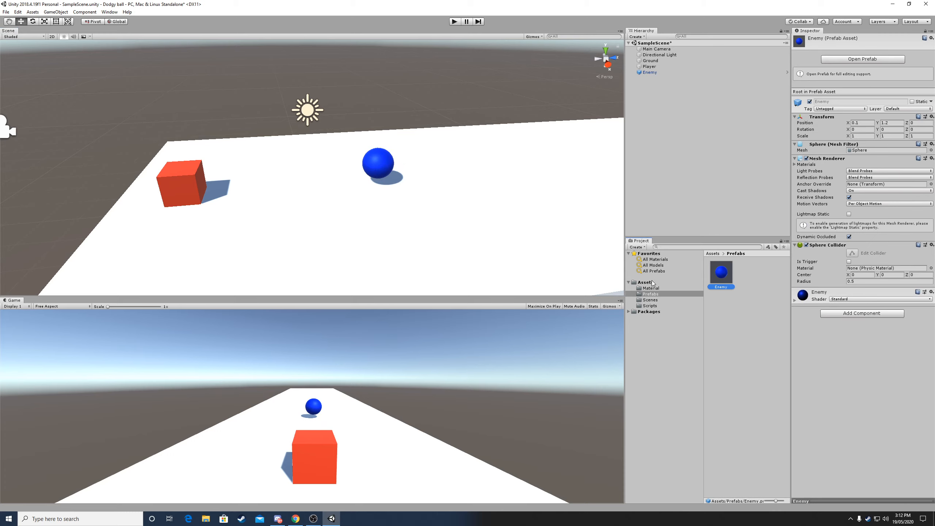
{"action": "left_click_drag", "start_coordinate": [657, 67], "coordinate": [750, 276]}
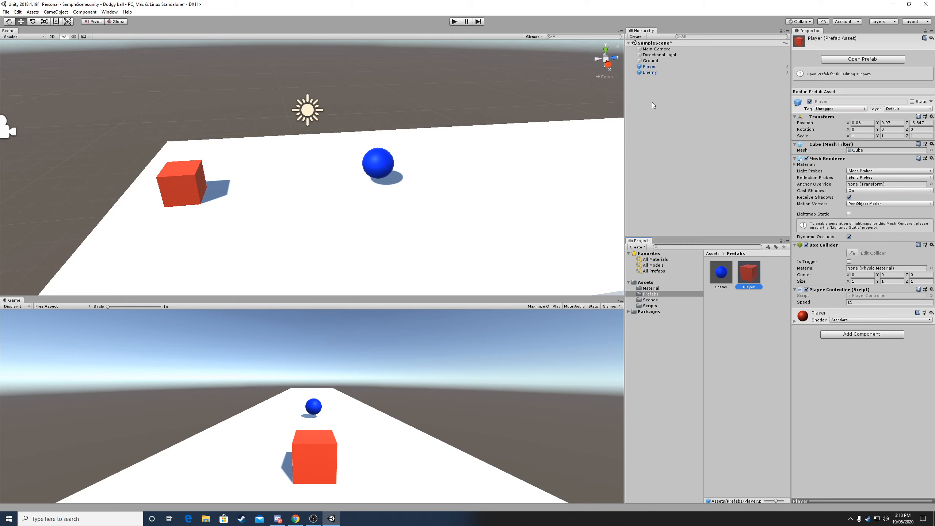
{"action": "left_click", "coordinate": [656, 73]}
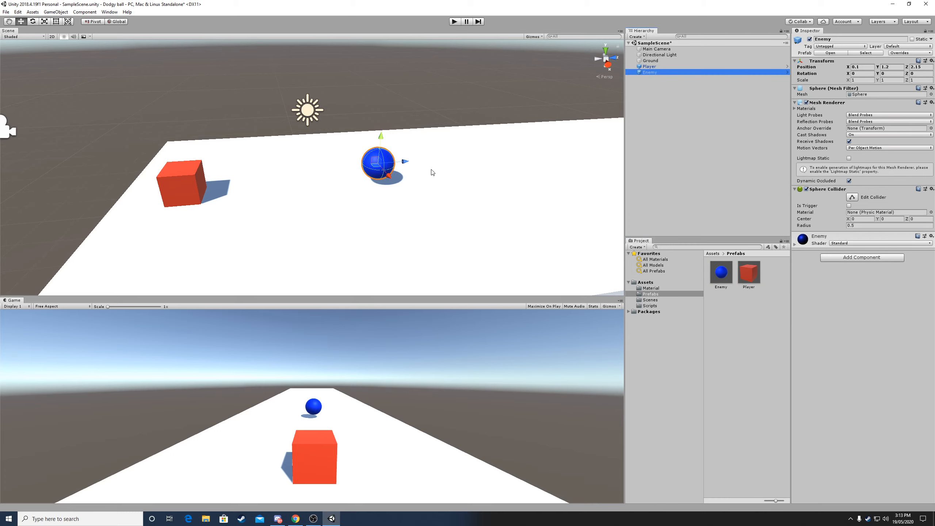